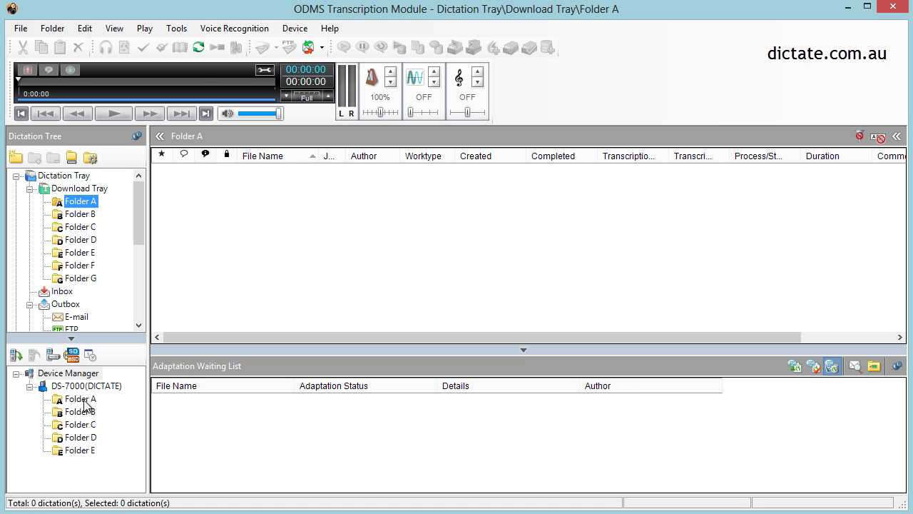
Drag the 58-second DICT0026.DS2 from the recorder's Folder A into Download Tray Folder A, then view that folder
click(85, 402)
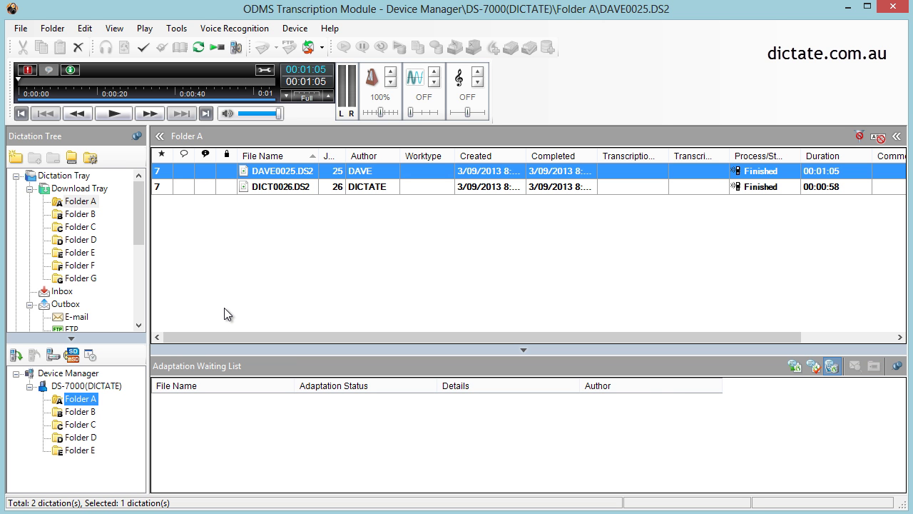
click(274, 189)
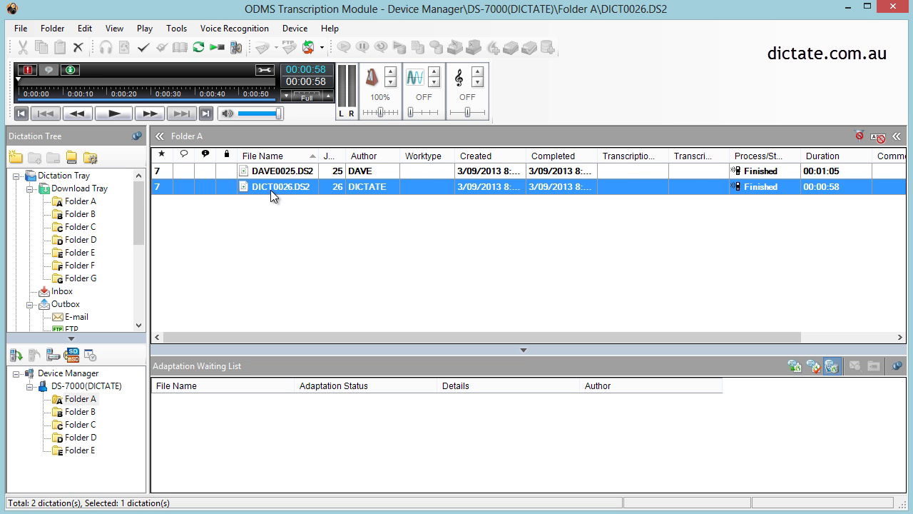
drag(270, 189, 88, 207)
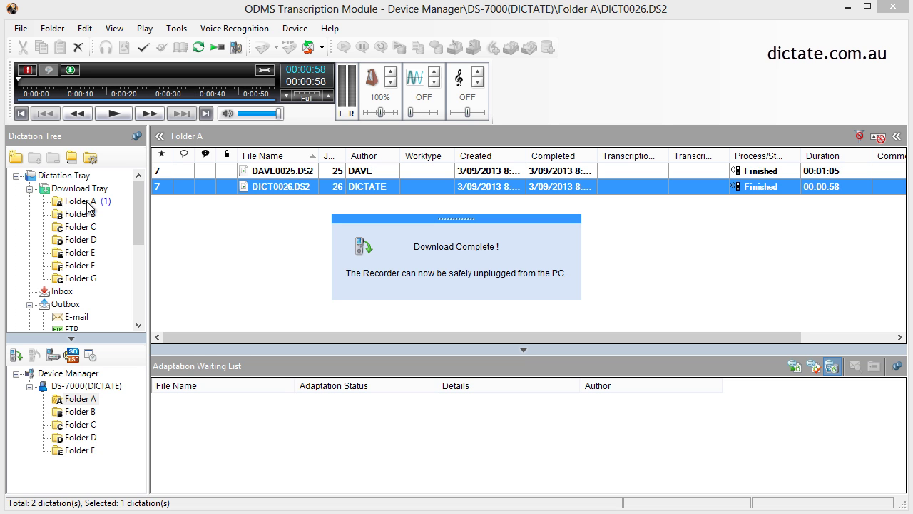
click(67, 203)
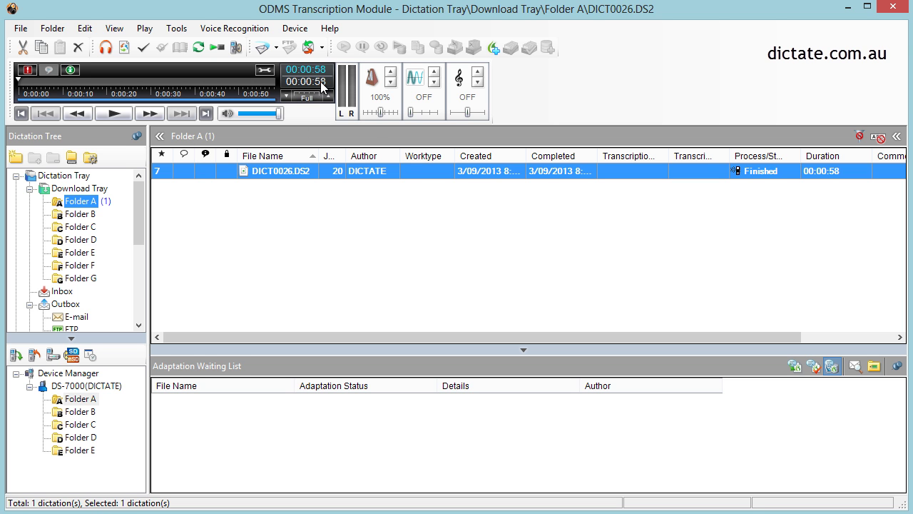
Add DICT0026.DS2 to the Dragon recognition queue, show the waiting list, and dismiss the hot key warning
right_click(289, 176)
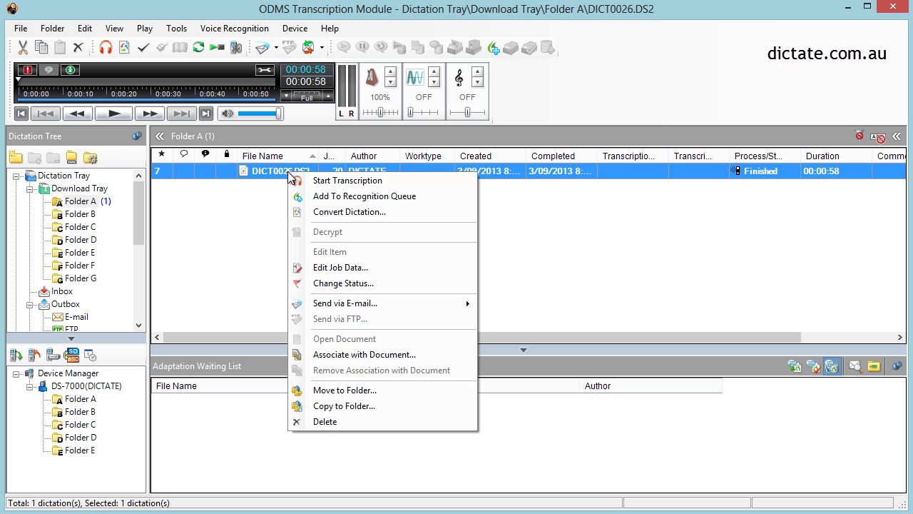
click(351, 196)
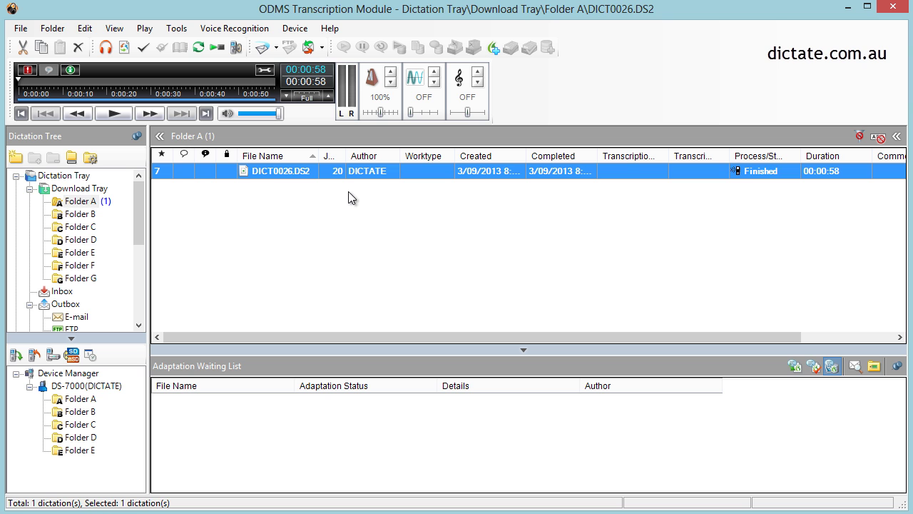
click(793, 367)
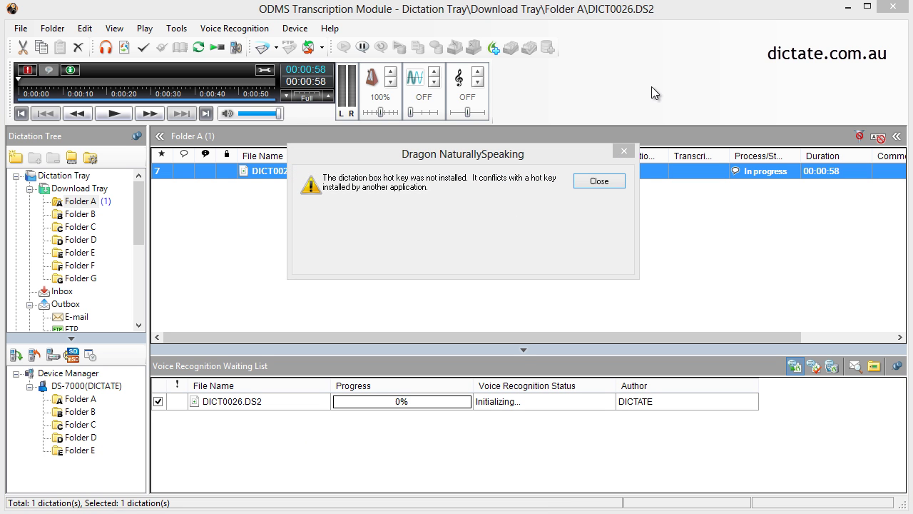
click(624, 152)
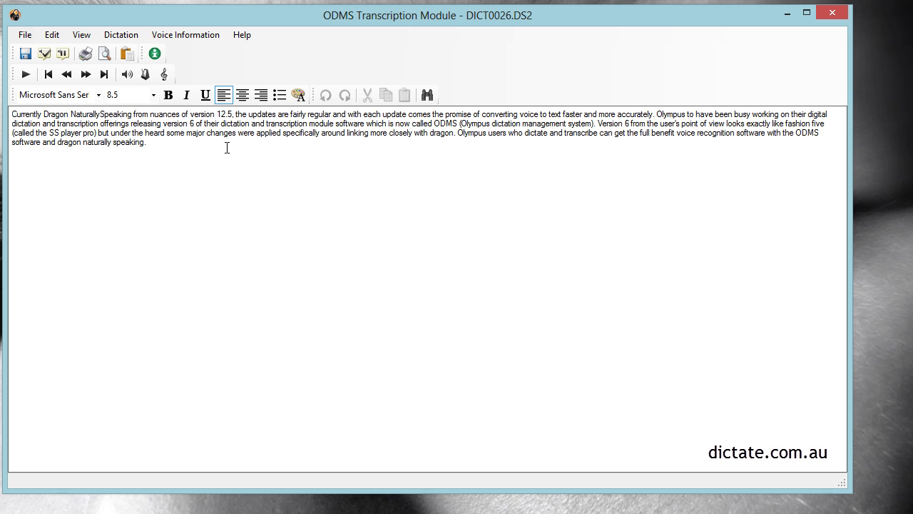
Change the whole transcript from size 8.5 to 12, then select its first sentence
key(ctrl+a)
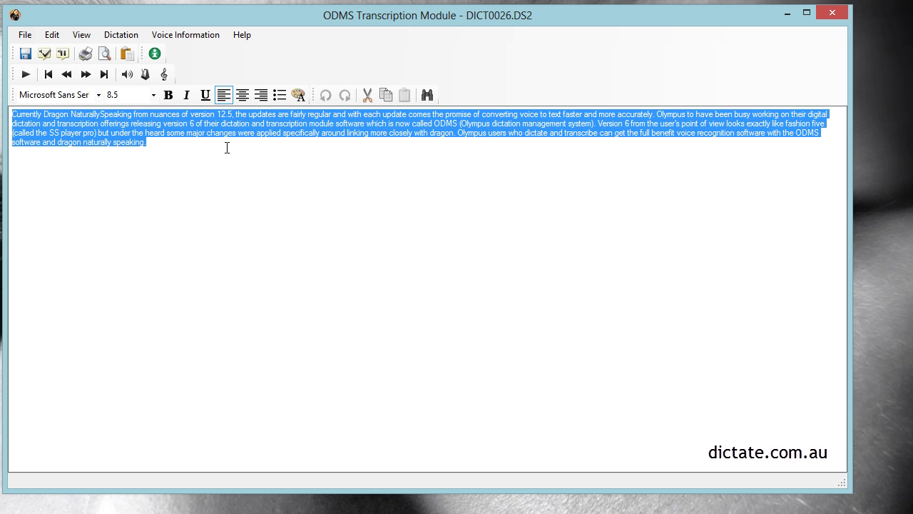
click(154, 96)
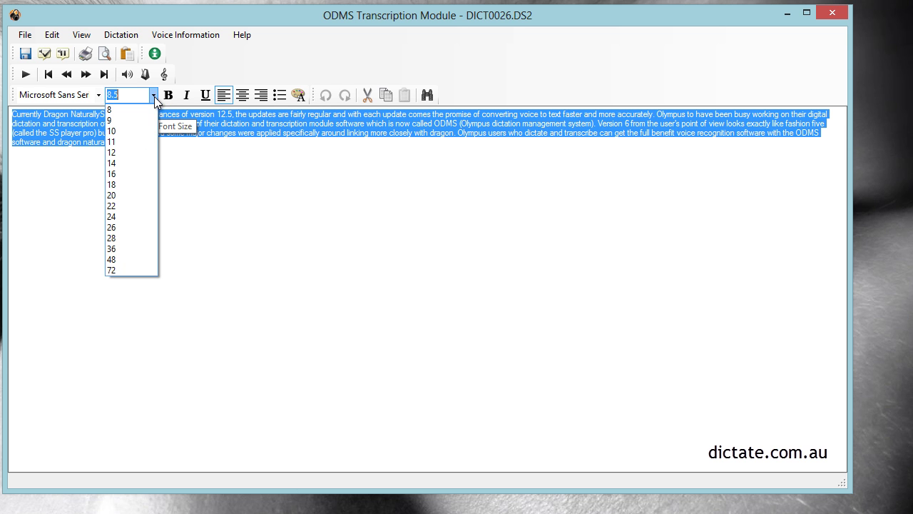
click(136, 152)
click(159, 204)
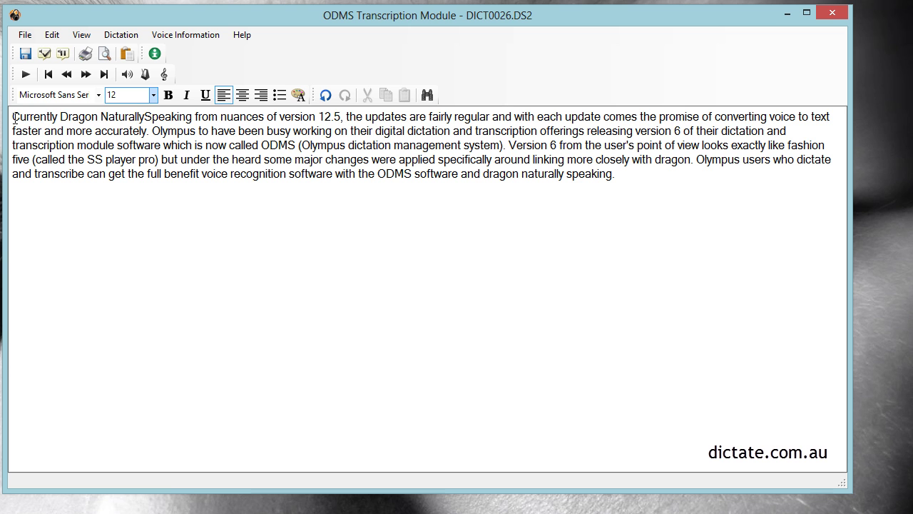
drag(14, 117, 147, 130)
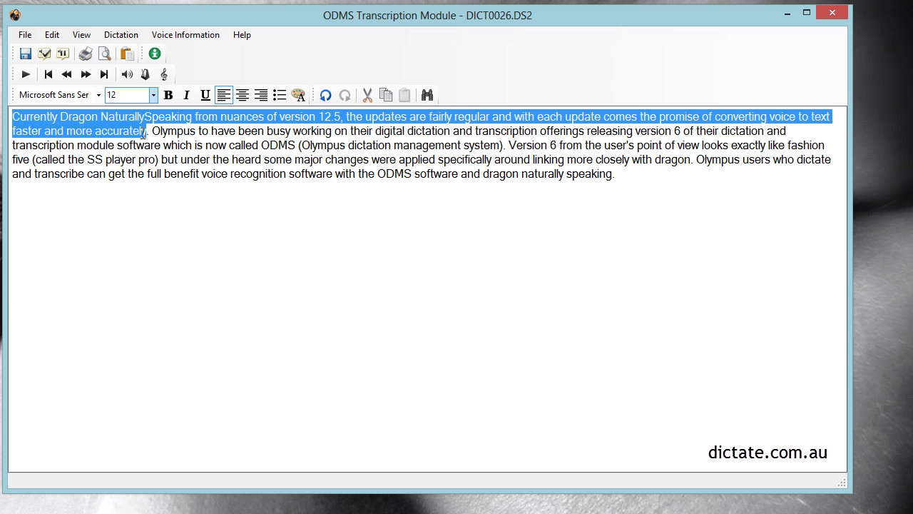
click(26, 75)
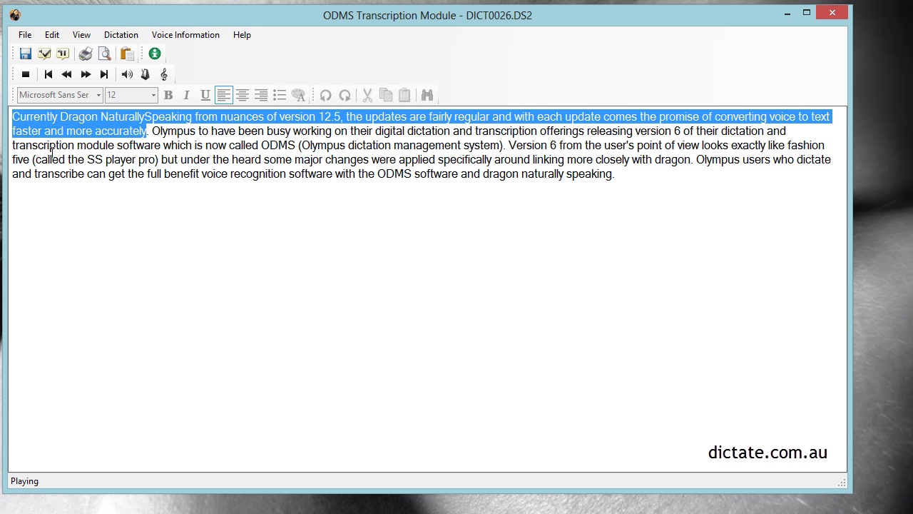
click(25, 74)
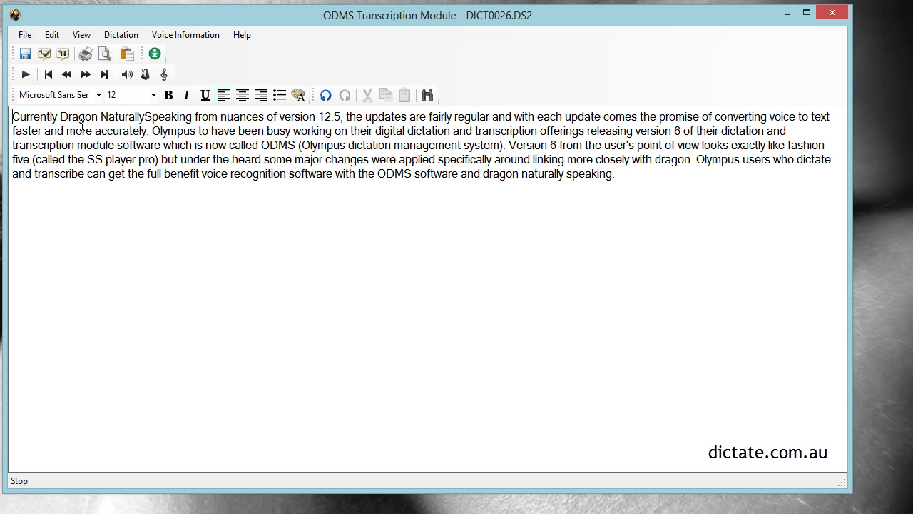
Correct the misrecognised word "nuances" to "Nuance"
double_click(232, 116)
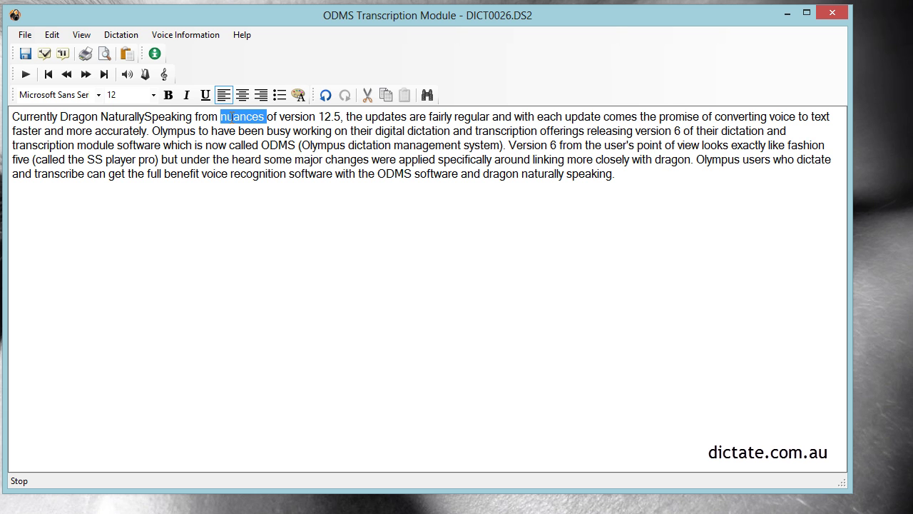
click(231, 116)
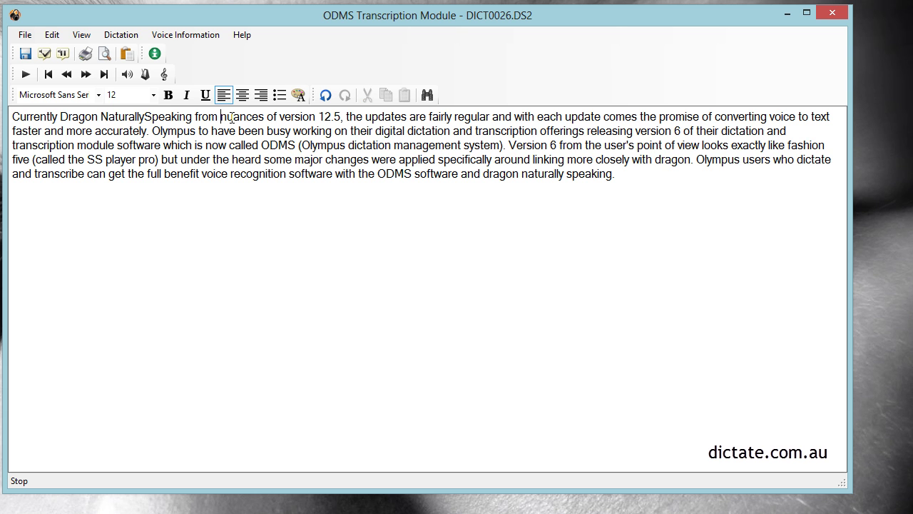
key(shift+Left)
text(N)
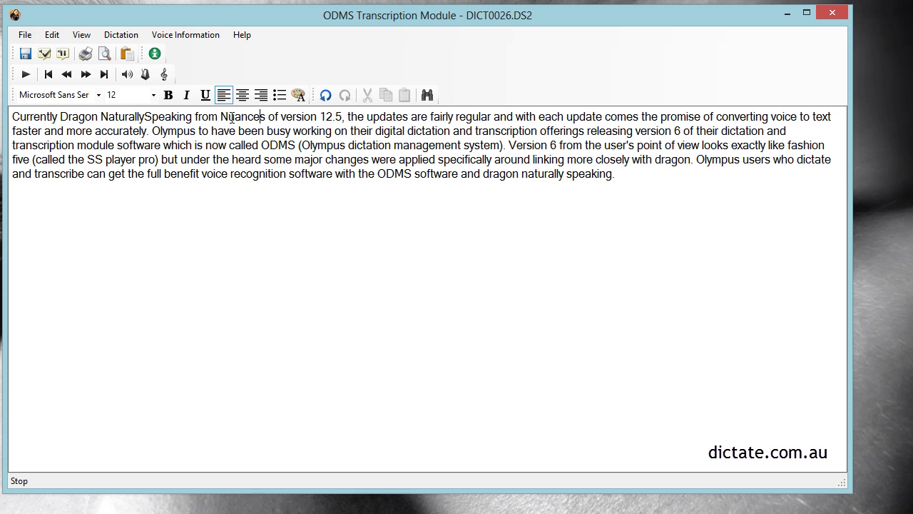
key(BackSpace)
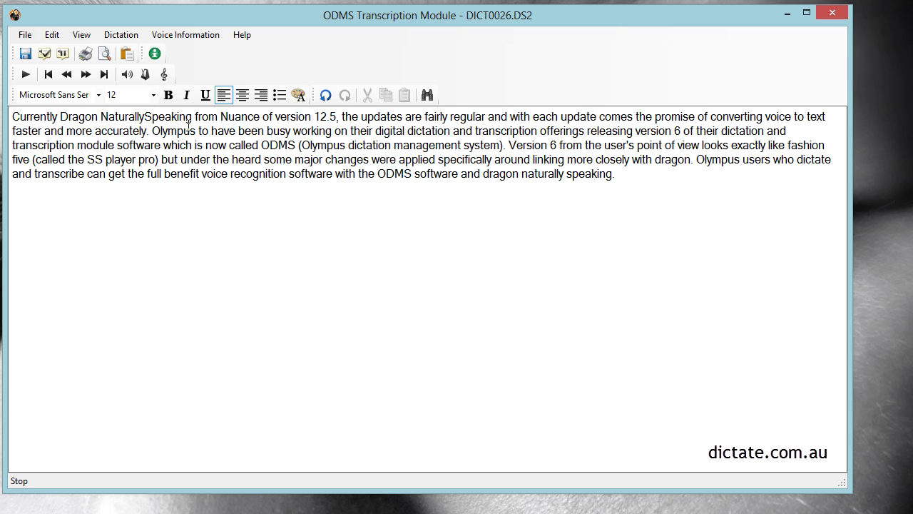
Replay the Olympus sentence, change "to" to "too", and resume playback
click(152, 131)
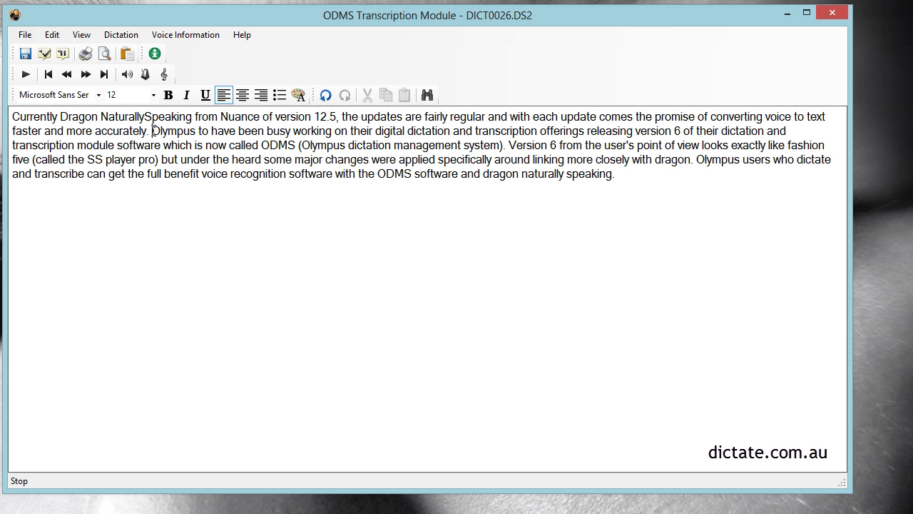
click(32, 77)
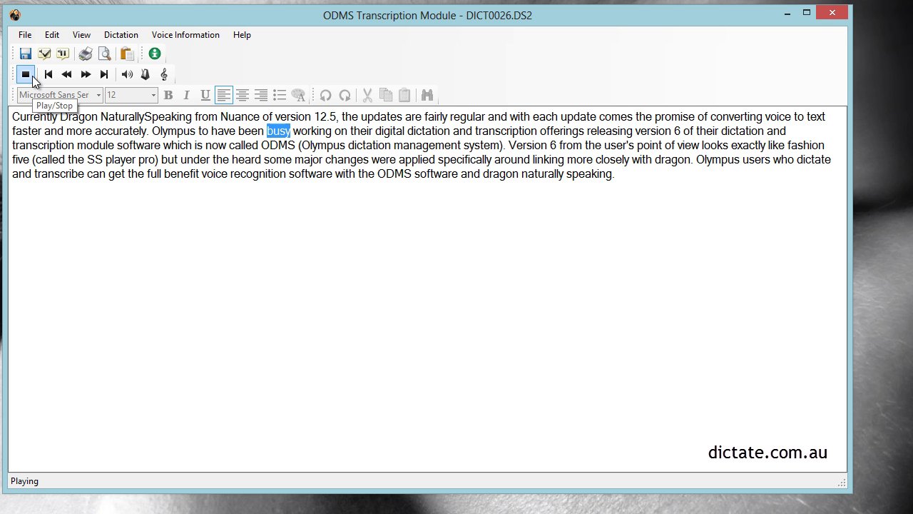
click(32, 77)
click(208, 130)
text(o)
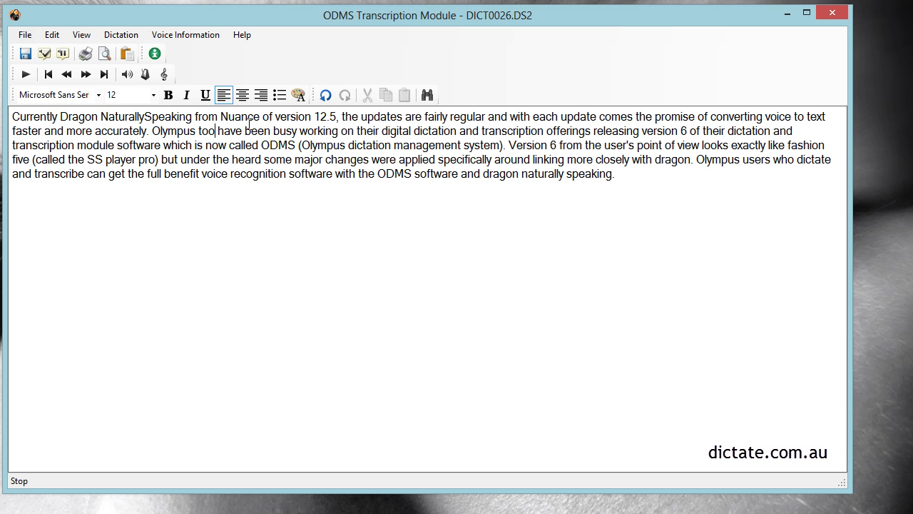
click(26, 75)
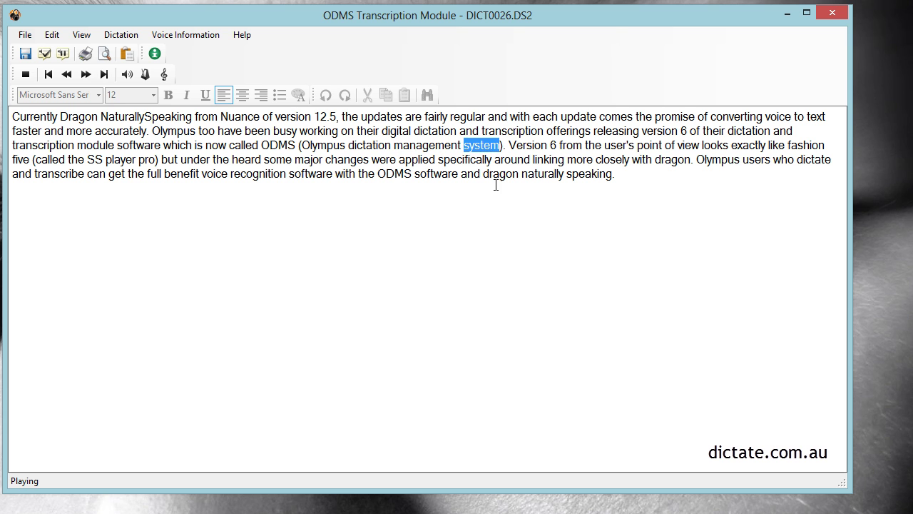
Stop playback and correct "SS player pro" to "DSS player pro"
click(30, 83)
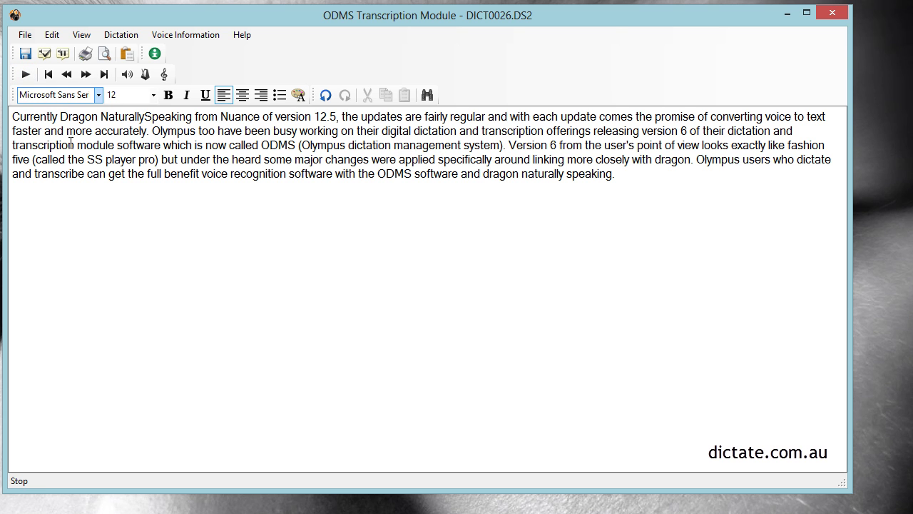
click(95, 163)
text(D)
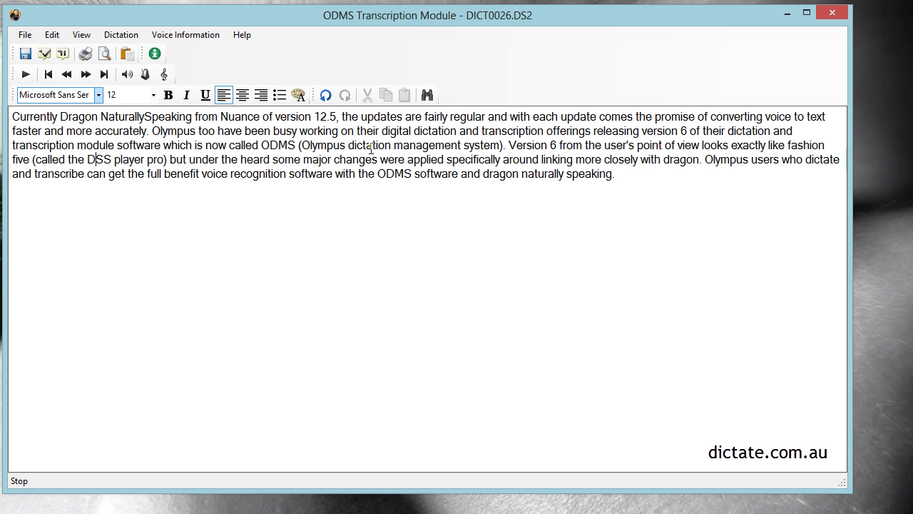
Fix "dragon naturally speaking" to "Dragon NaturallySpeaking" and select the whole transcript
click(489, 173)
key(BackSpace)
text(D)
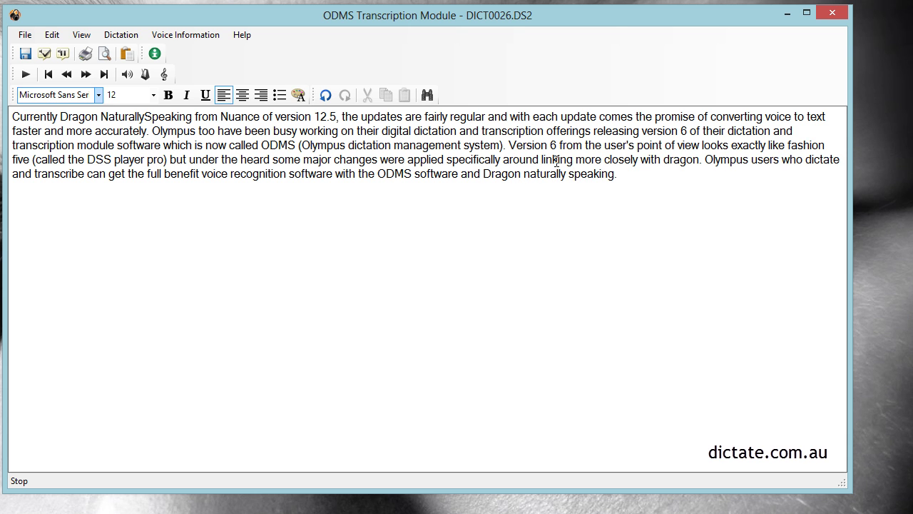
key(ctrl+Right)
key(Delete)
text(N)
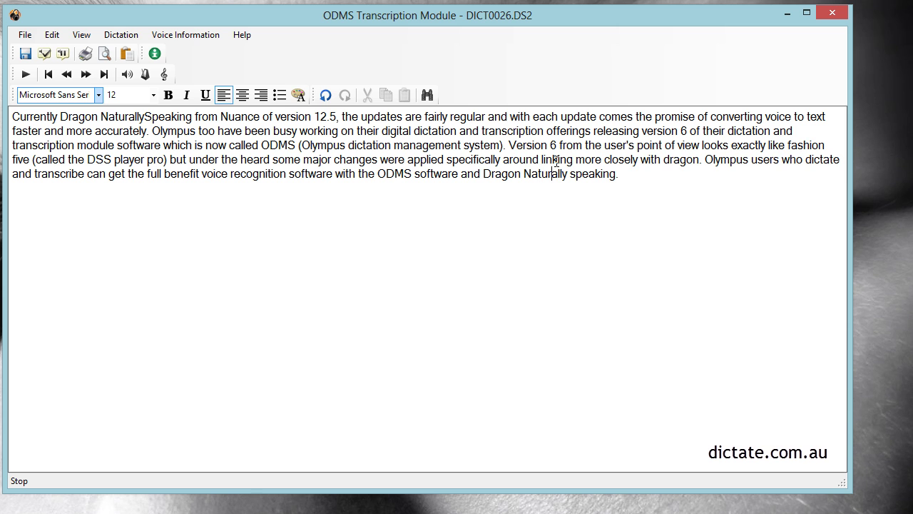
key(Delete)
key(Delete)
text(S)
key(ctrl+a)
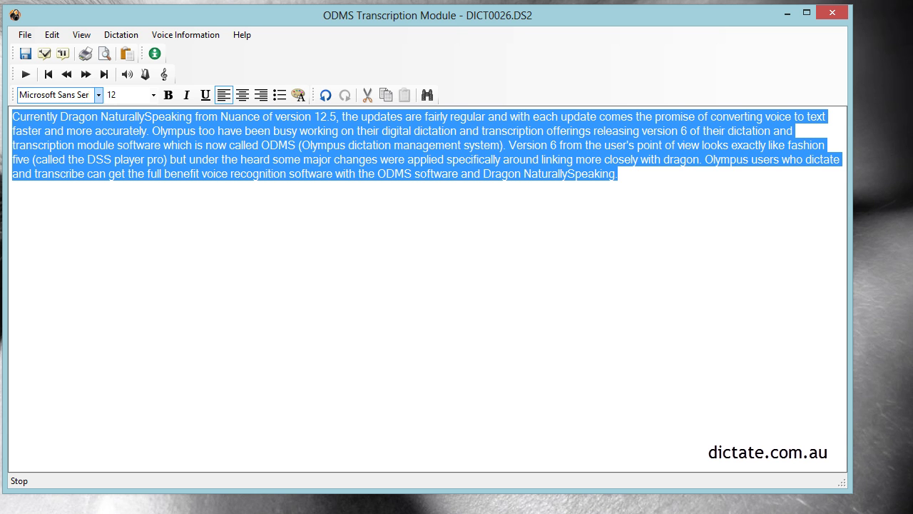
Mark the transcription Finished, keeping Export Format set to Not Export
click(45, 55)
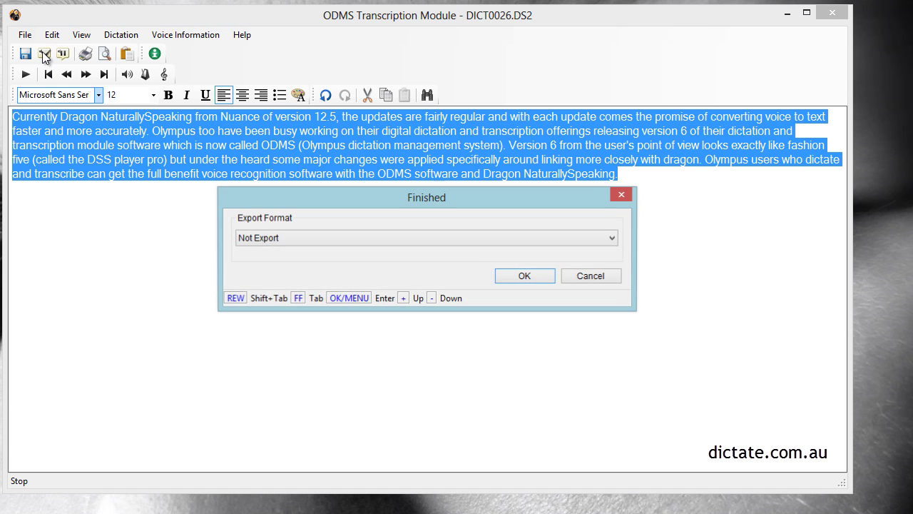
click(472, 239)
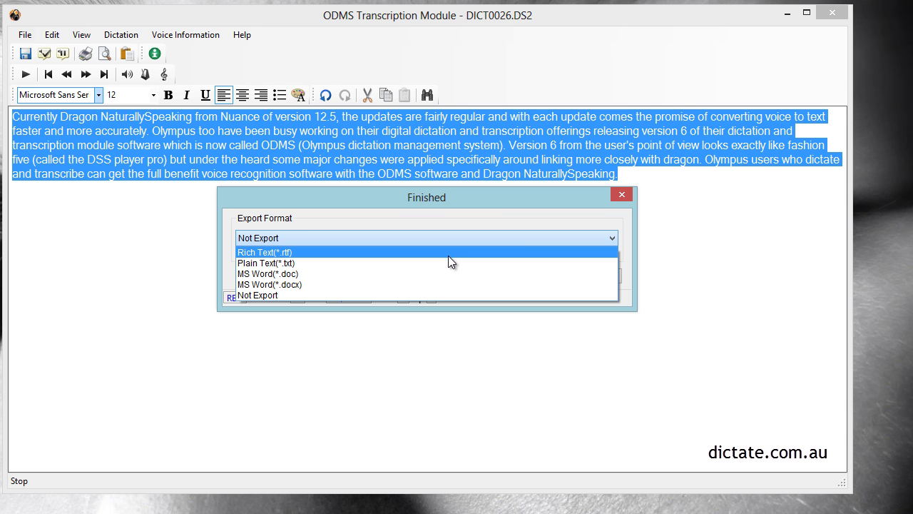
click(649, 226)
Confirm the Finished dialog with OK to close the editor
click(525, 277)
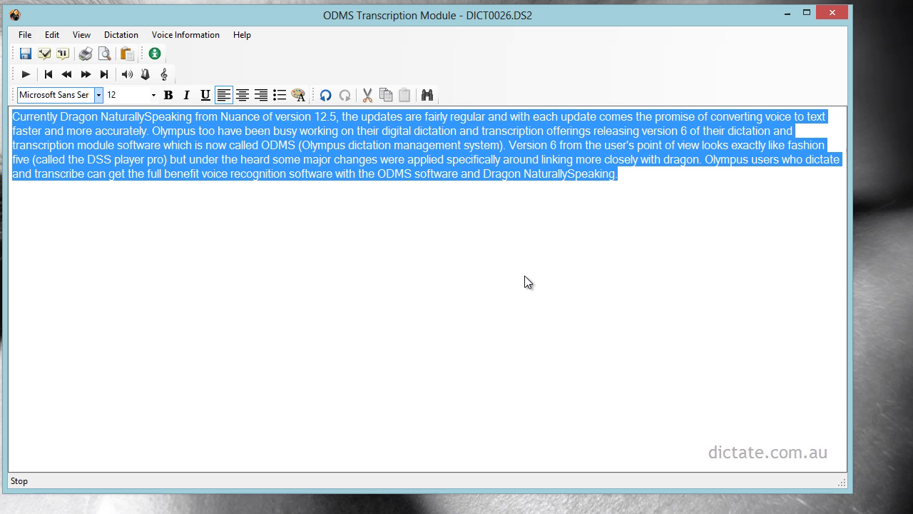